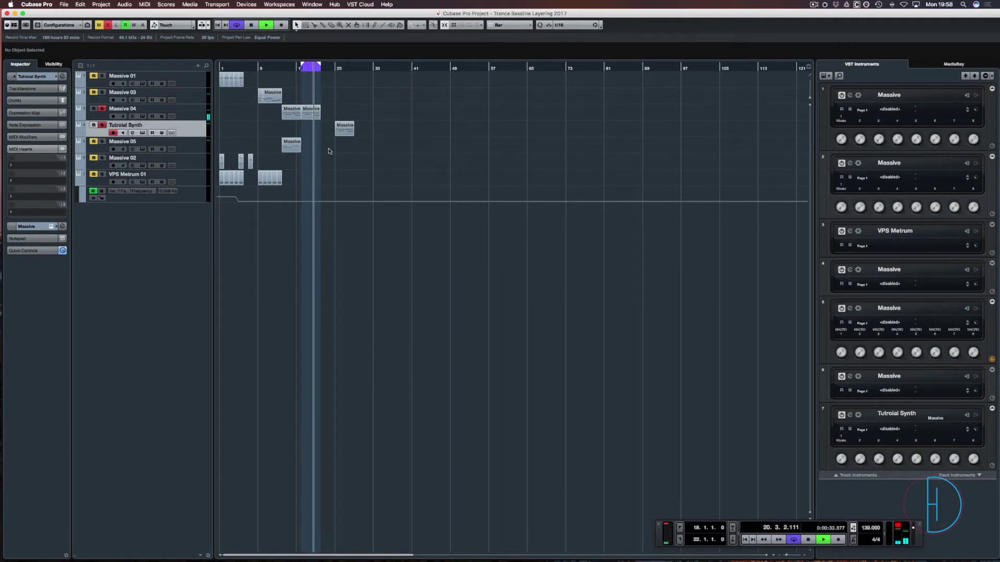
# Step: Loop the Massive part on the Tutroial Synth track and place the playhead at its start
pyautogui.press('space')
pyautogui.click(350, 132)
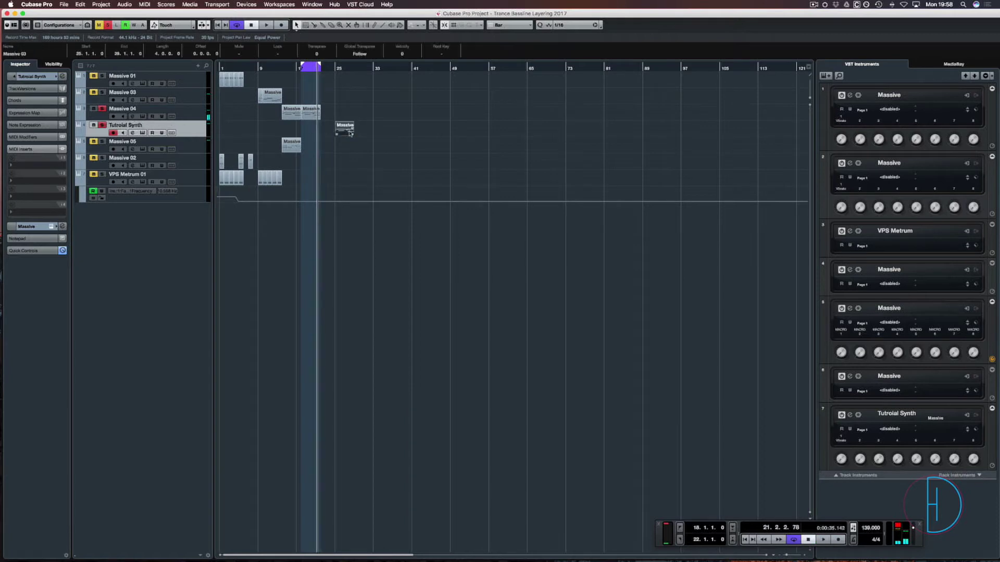
pyautogui.press('p')
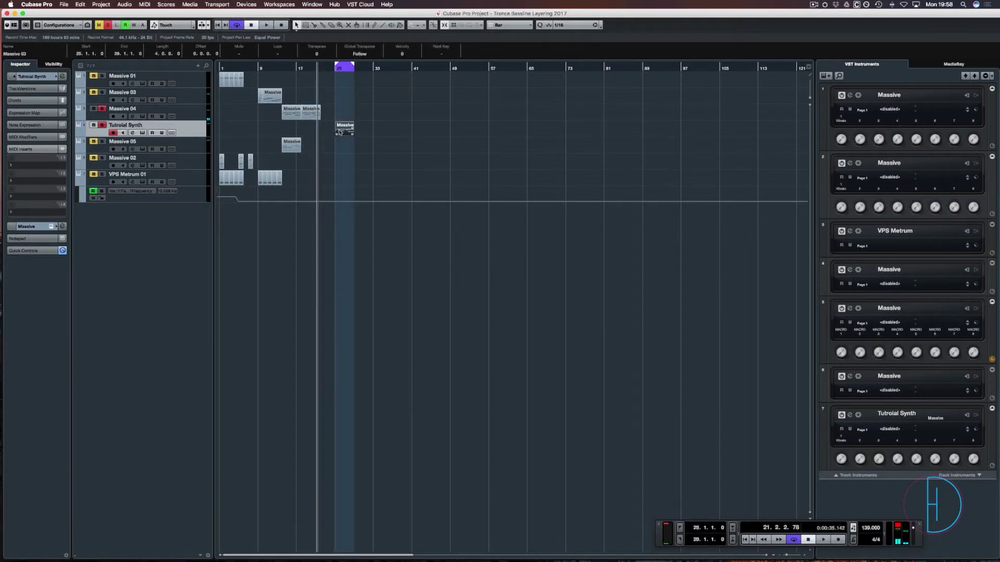
pyautogui.press('KP_1')
# Step: Open the Tutroial Synth track's Massive instrument, position it over the arrangement and audition its untitled sound
pyautogui.click(50, 227)
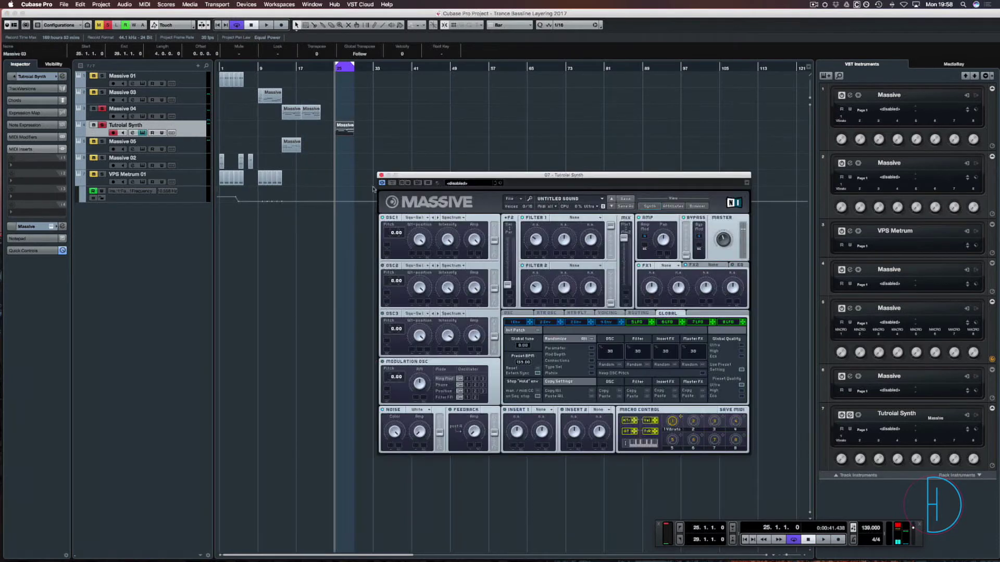
pyautogui.moveTo(634, 182); pyautogui.dragTo(569, 108)
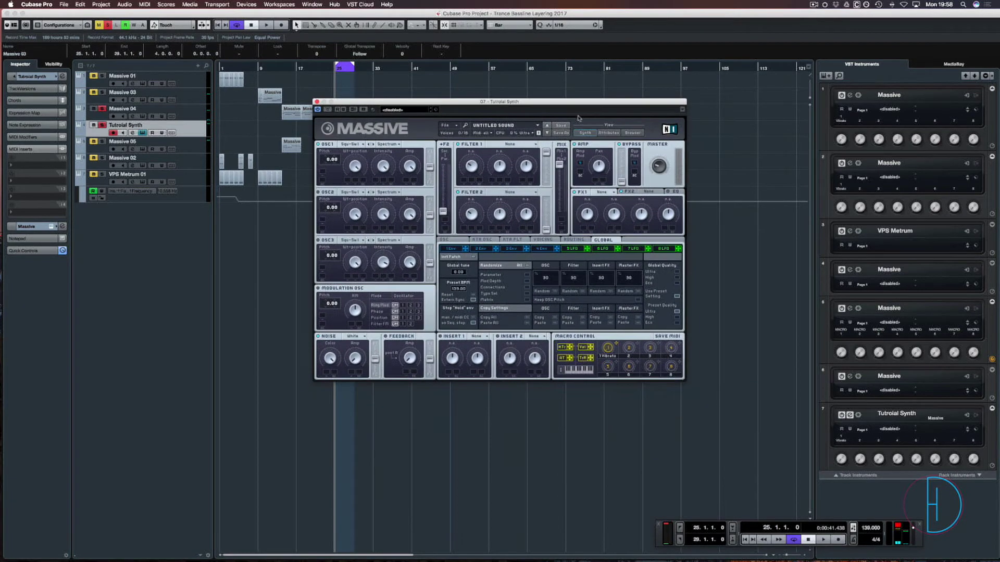
pyautogui.click(447, 126)
pyautogui.click(461, 126)
pyautogui.press('space')
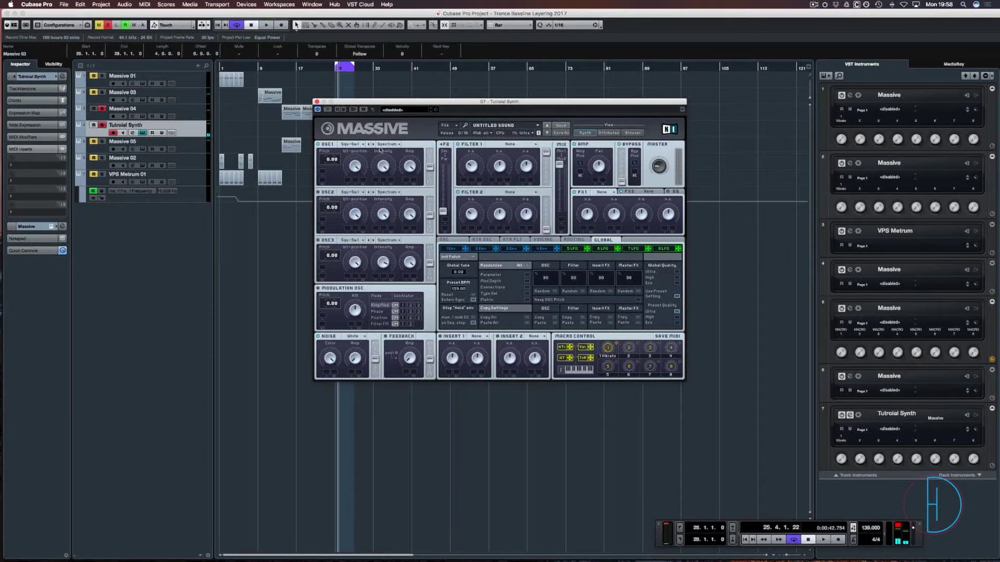
pyautogui.moveTo(391, 103); pyautogui.dragTo(394, 80)
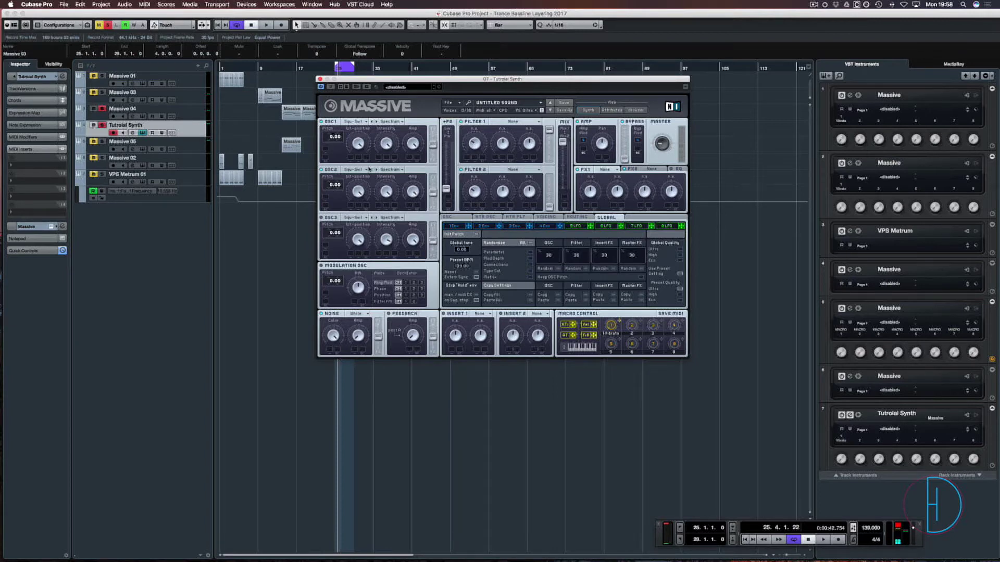
# Step: Set oscillator 1's wavetable to Sin-Triangle and audition the looped part
pyautogui.click(353, 122)
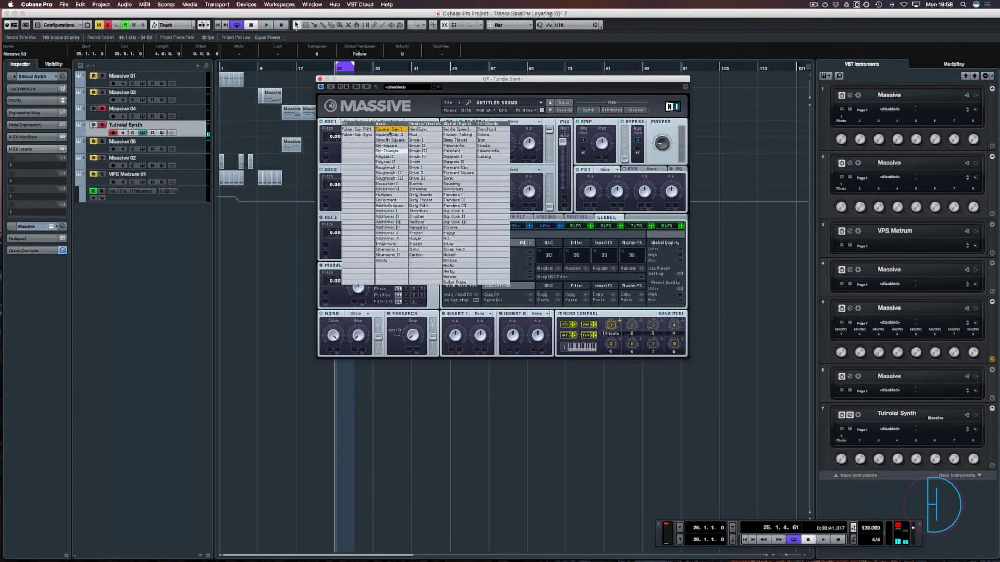
pyautogui.click(397, 152)
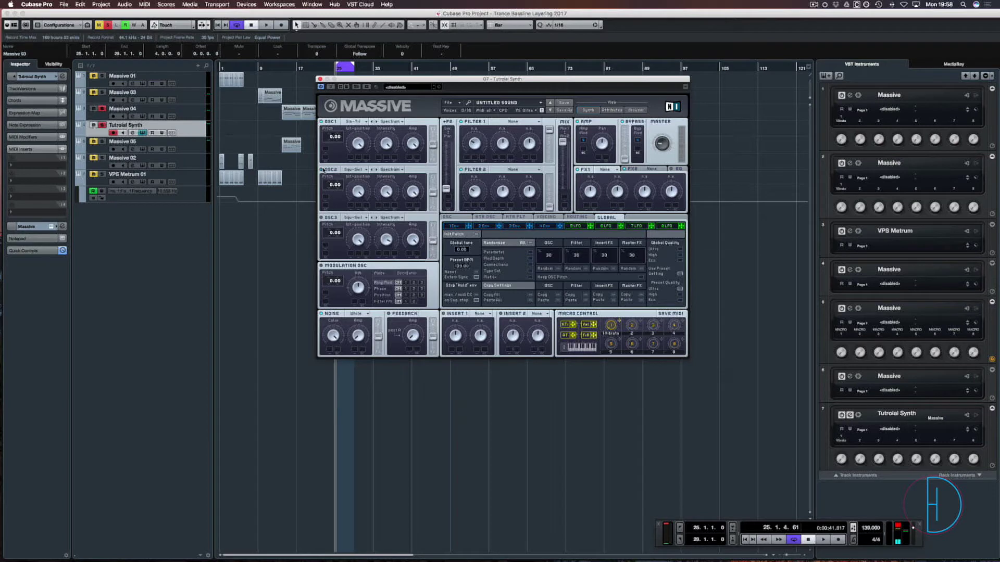
pyautogui.press('space')
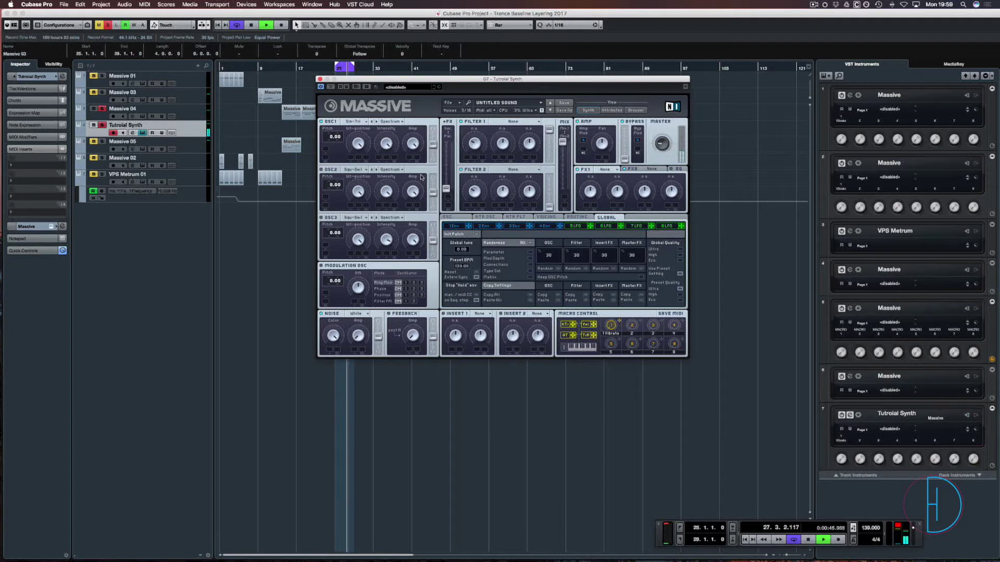
pyautogui.press('space')
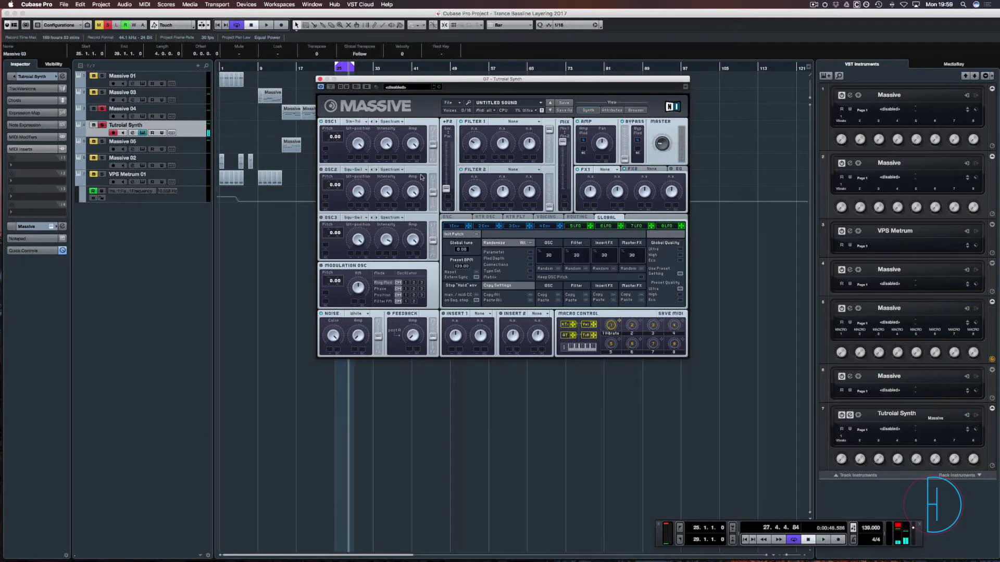
# Step: Set oscillator 2's wavetable to Sin-Triangle with its pitch at -12.00, and audition the loop
pyautogui.click(357, 170)
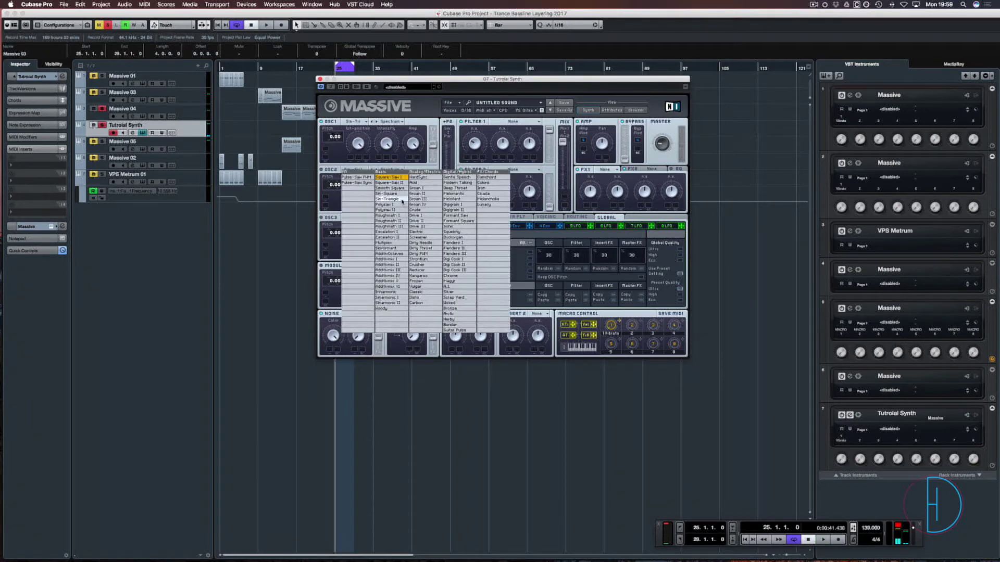
pyautogui.click(386, 199)
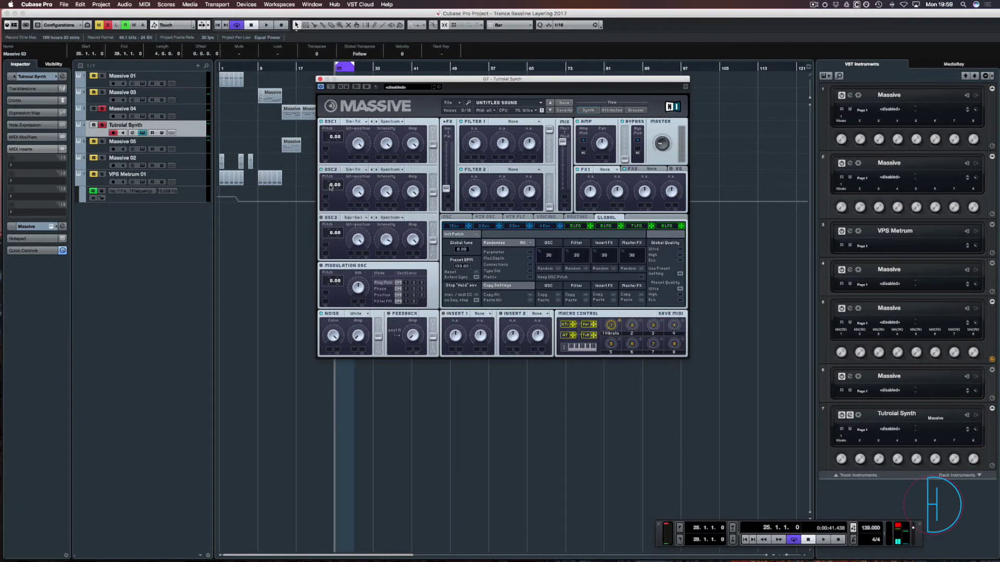
pyautogui.moveTo(331, 187); pyautogui.dragTo(332, 193)
pyautogui.press('space')
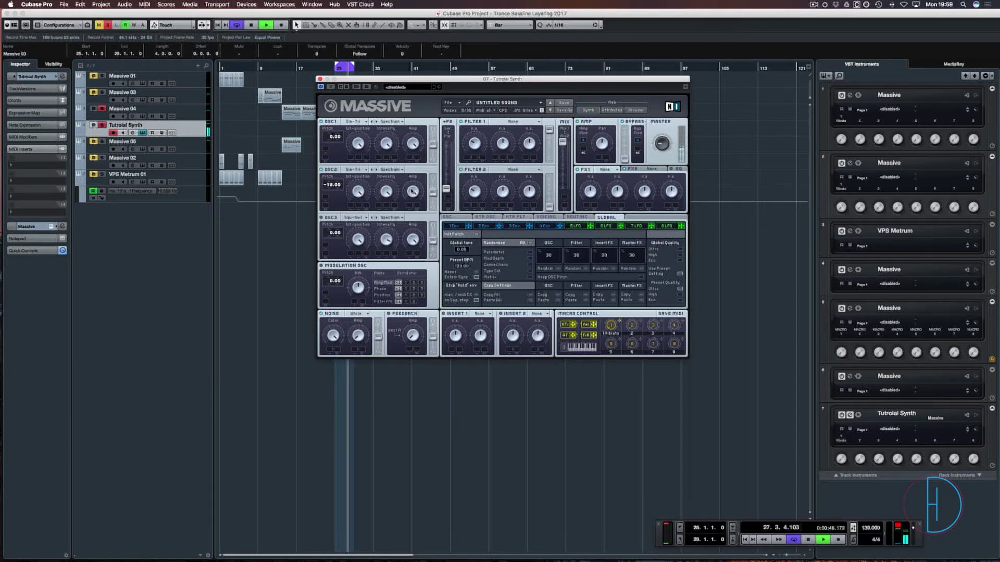
pyautogui.press('space')
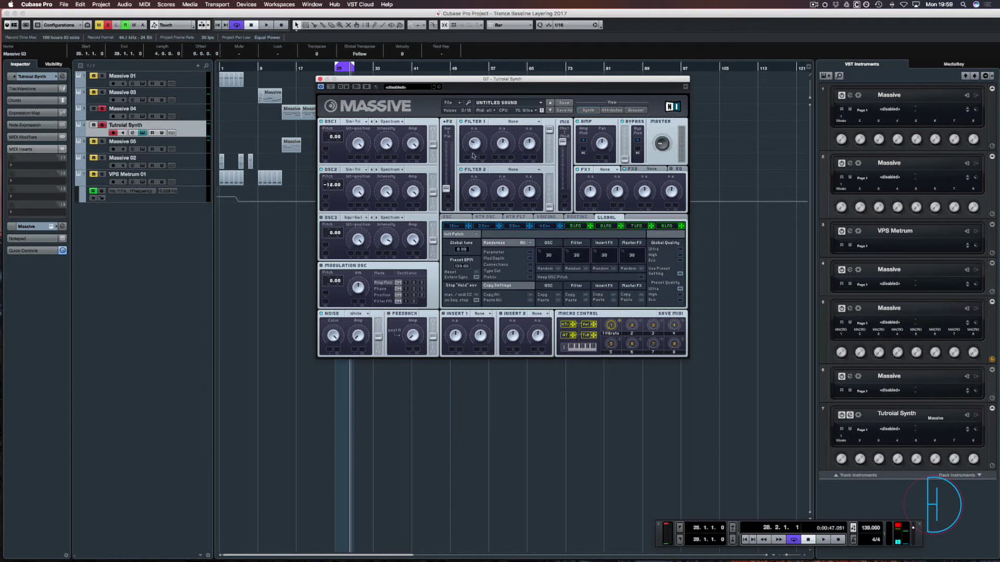
# Step: Set Filter 1 to Lowpass 4 and listen to its effect on the looped part
pyautogui.click(513, 121)
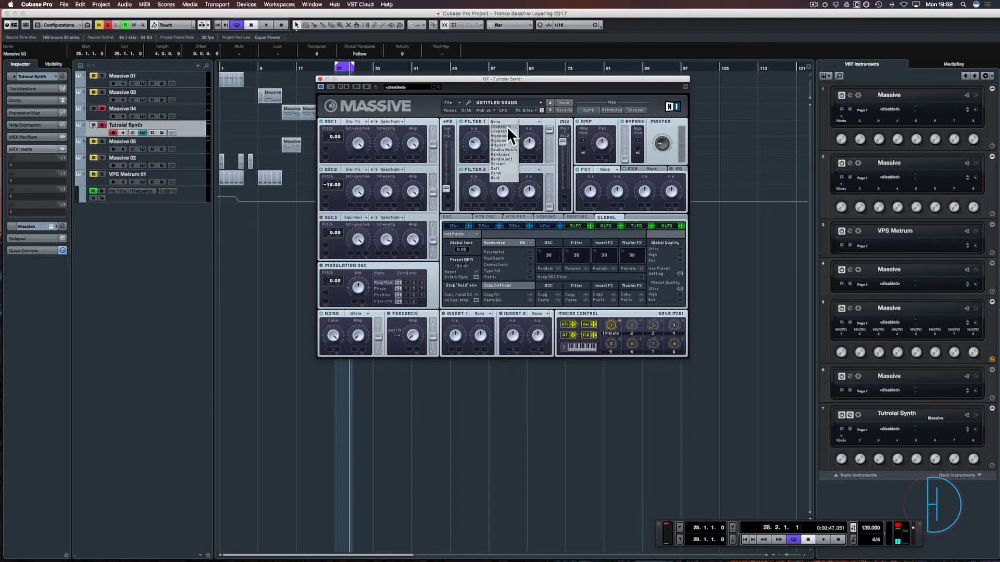
pyautogui.click(509, 131)
pyautogui.press('space')
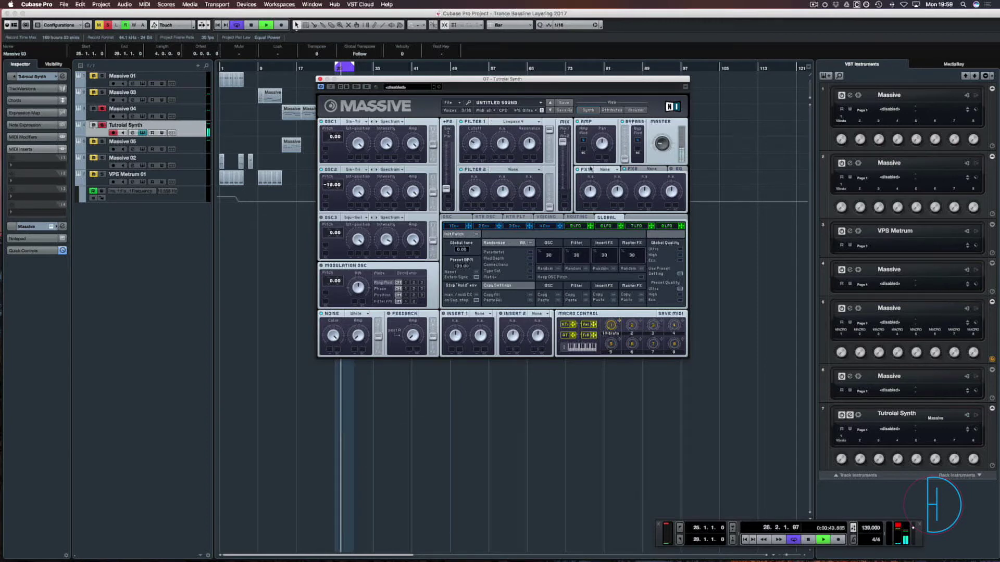
pyautogui.press('space')
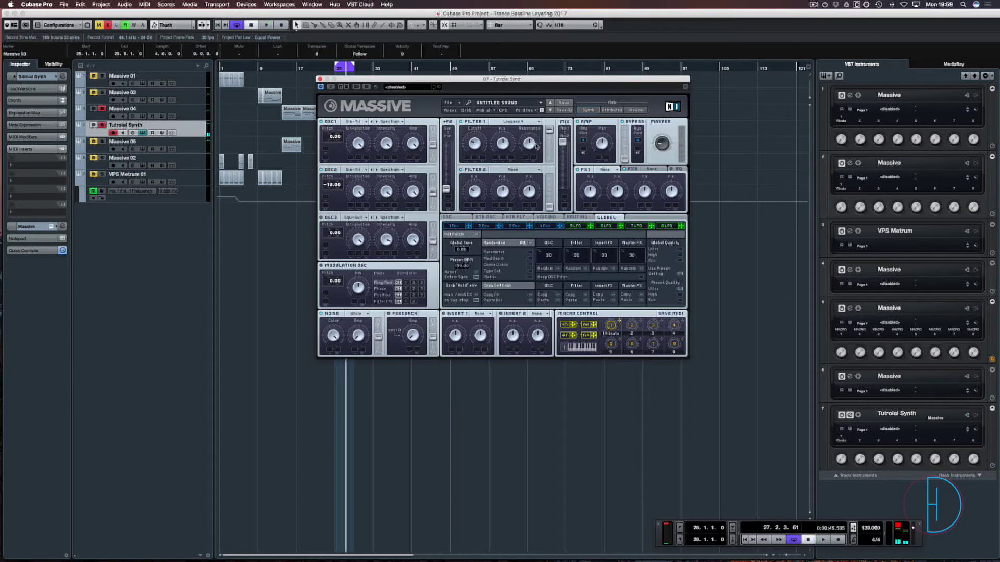
pyautogui.press('space')
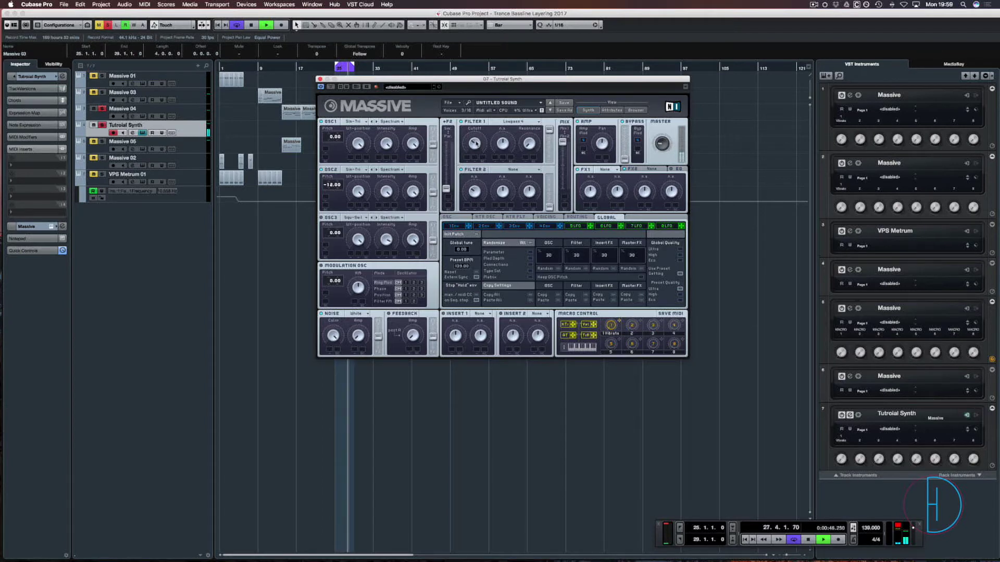
pyautogui.press('space')
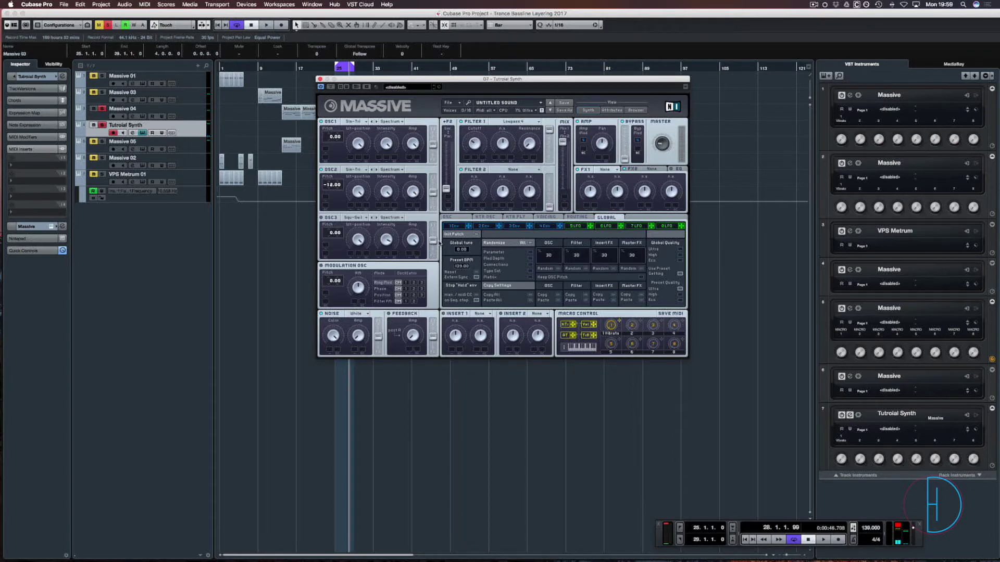
# Step: With the loop playing, set unison voices to 2 and enable a slight Pitch Cutoff spread plus the Pan Position spread
pyautogui.press('space')
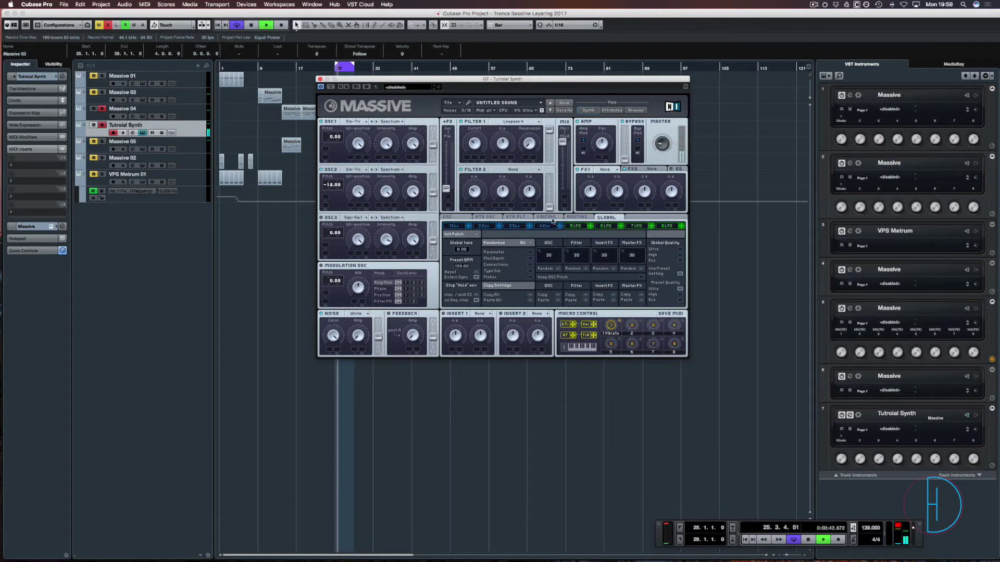
pyautogui.click(553, 218)
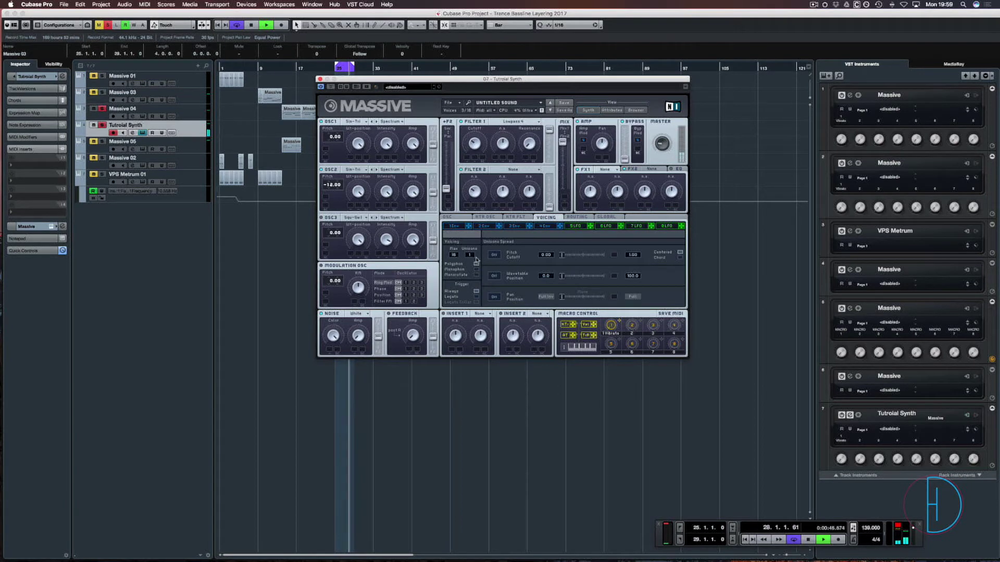
pyautogui.moveTo(471, 256); pyautogui.dragTo(473, 254)
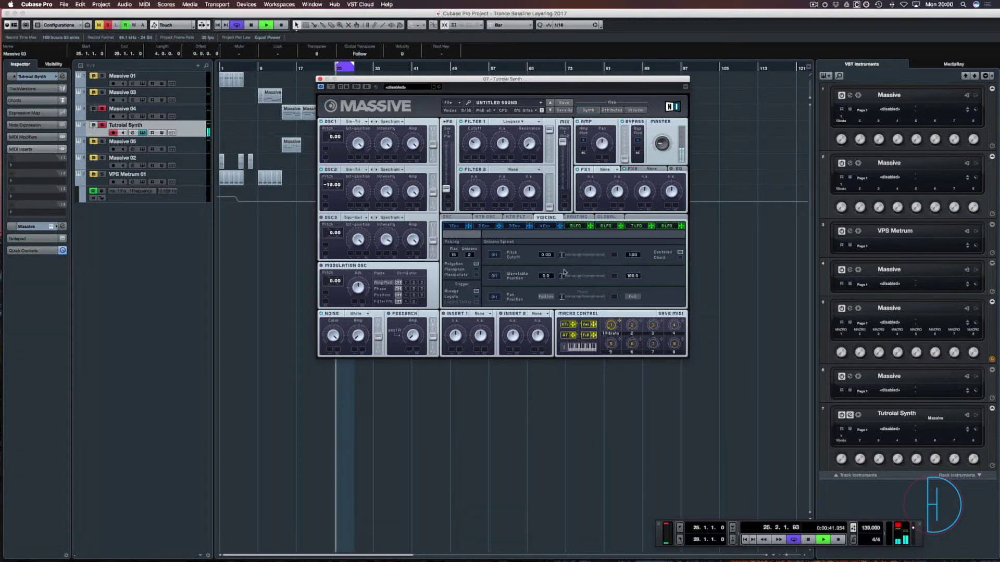
pyautogui.click(493, 254)
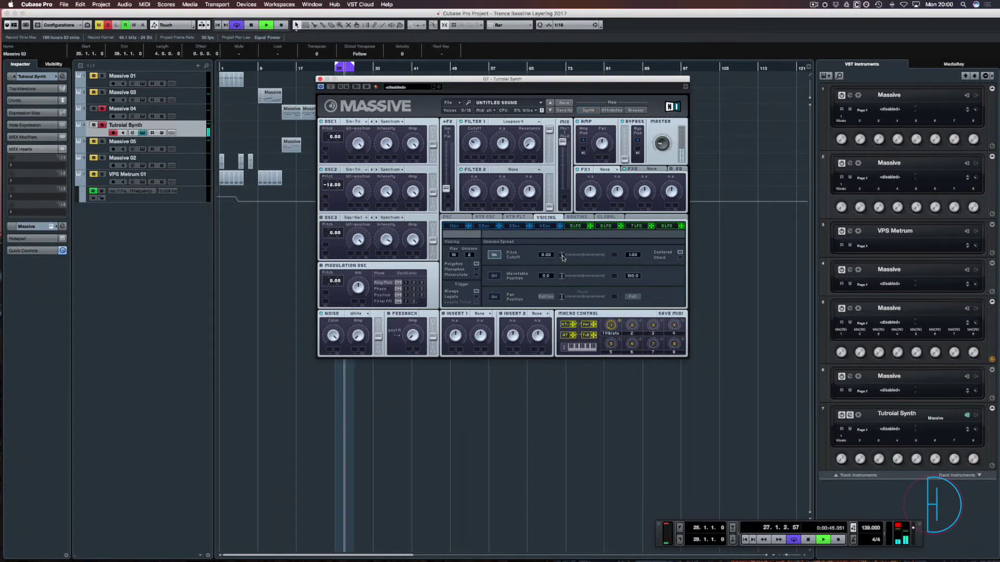
pyautogui.moveTo(563, 257)
pyautogui.mouseDown()
pyautogui.moveTo(604, 258)
pyautogui.moveTo(562, 258)
pyautogui.mouseUp()
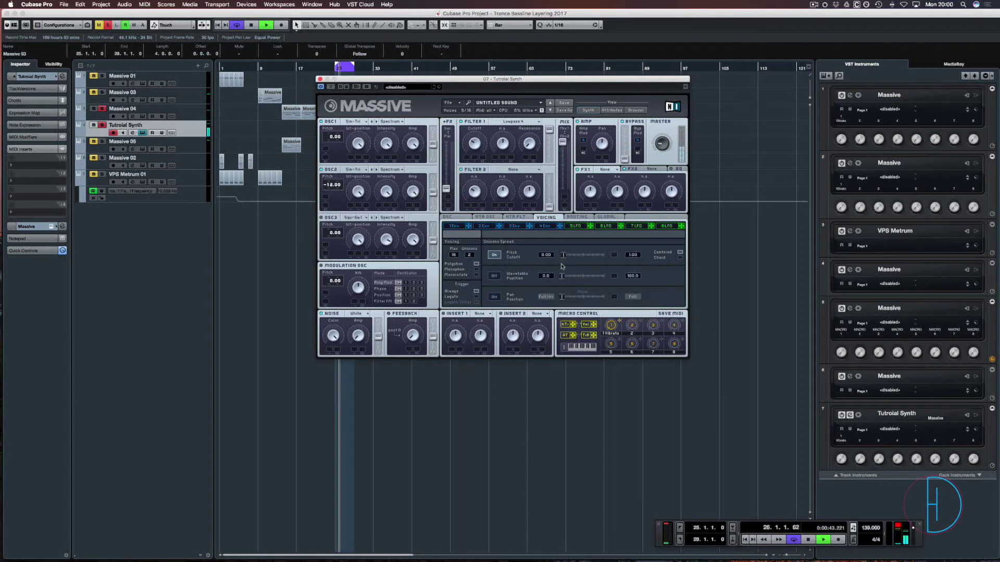
pyautogui.click(499, 296)
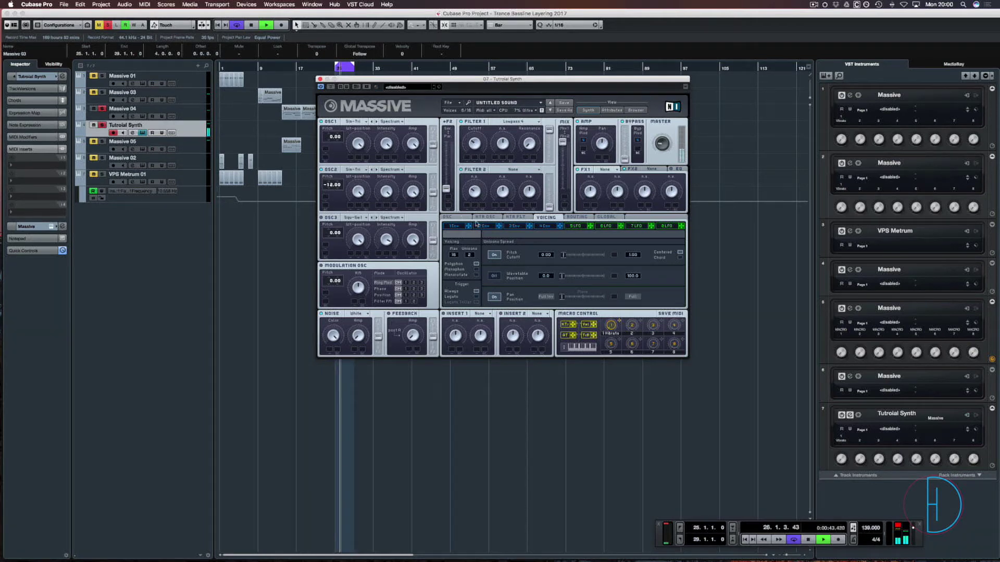
# Step: Lengthen the attack of envelope 4 to a moderate ramp, with its decay level kept at maximum
pyautogui.click(548, 227)
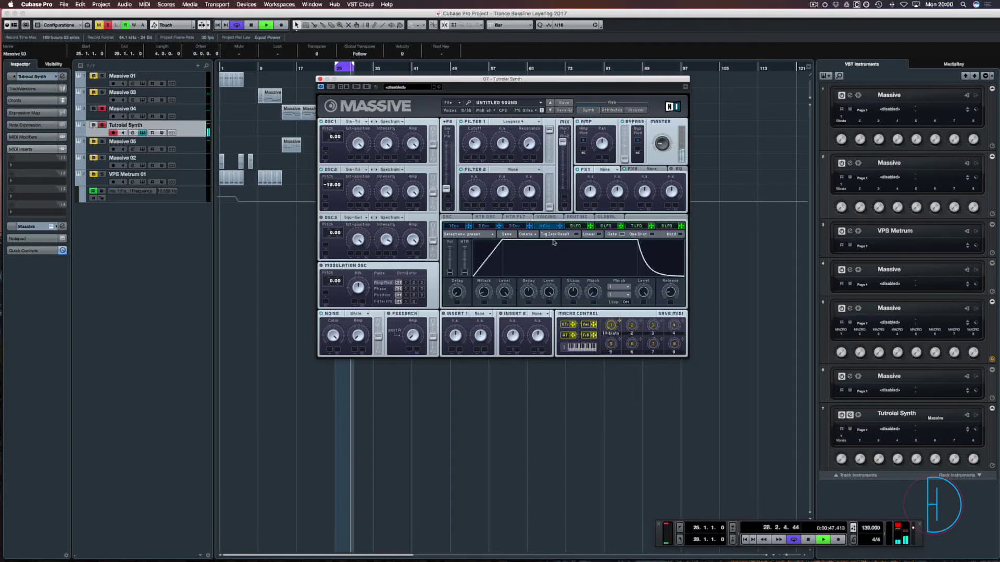
pyautogui.moveTo(548, 300); pyautogui.dragTo(539, 328)
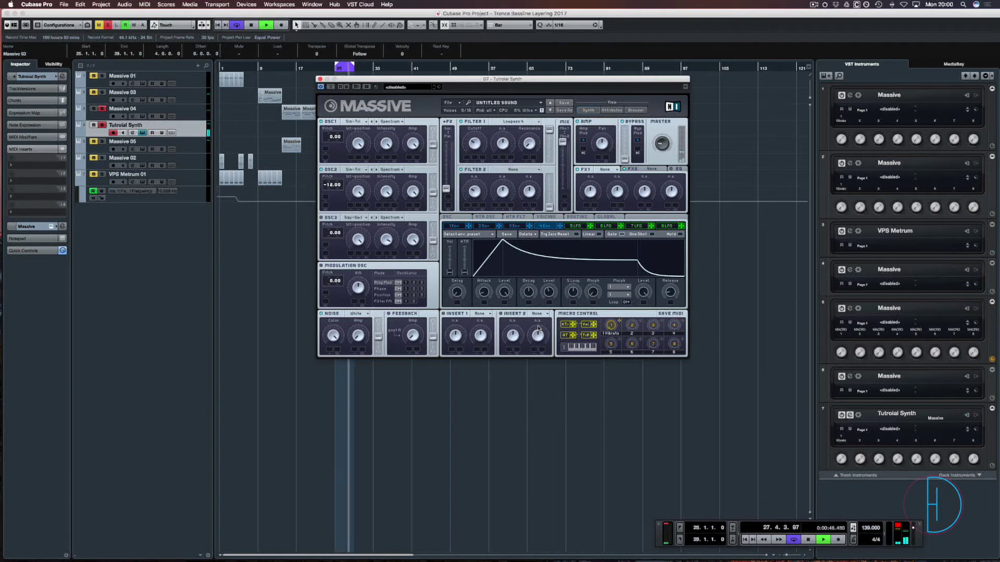
pyautogui.moveTo(551, 292); pyautogui.dragTo(547, 180)
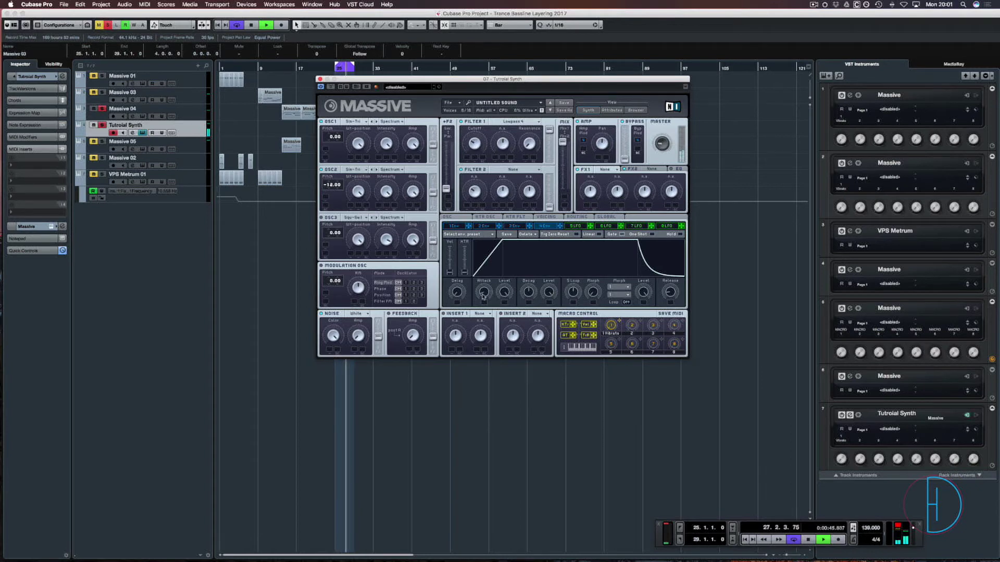
pyautogui.moveTo(486, 294); pyautogui.dragTo(487, 291)
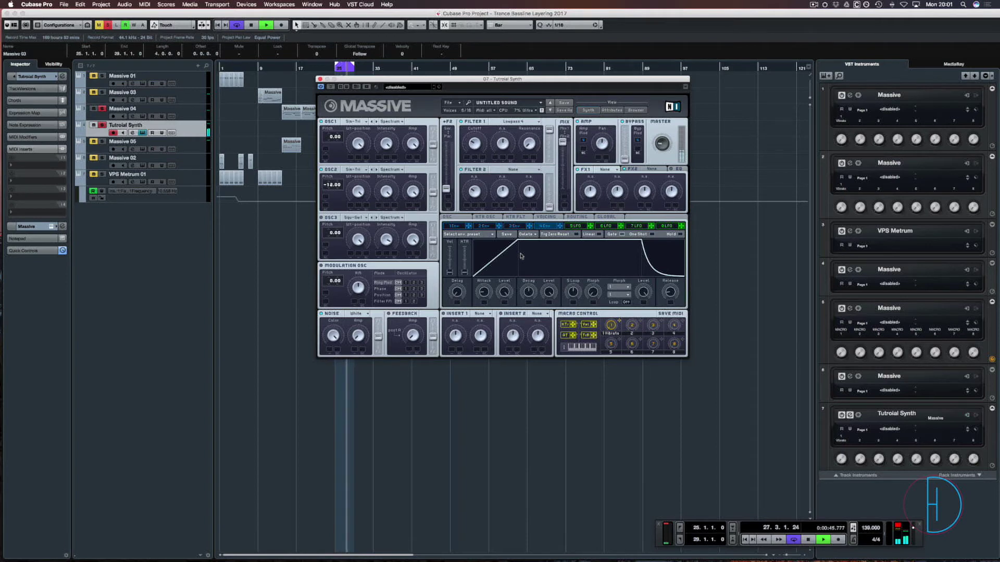
pyautogui.moveTo(484, 292); pyautogui.dragTo(486, 278)
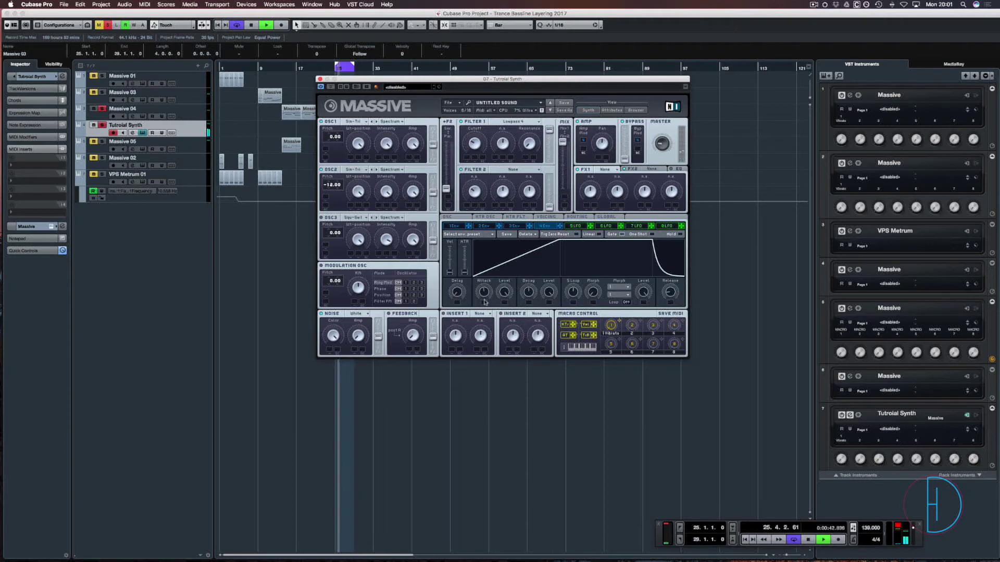
pyautogui.moveTo(485, 292); pyautogui.dragTo(485, 310)
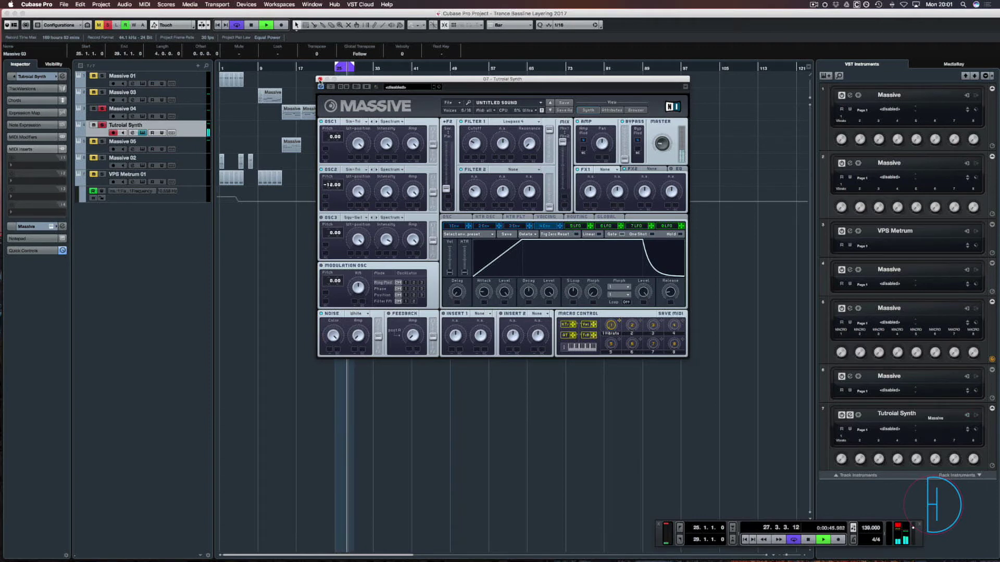
# Step: Copy the FabFilter Saturn insert from the Massive 04 channel to Tutroial Synth in the MixConsole, and open its band 2 settings
pyautogui.click(320, 79)
pyautogui.press('F3')
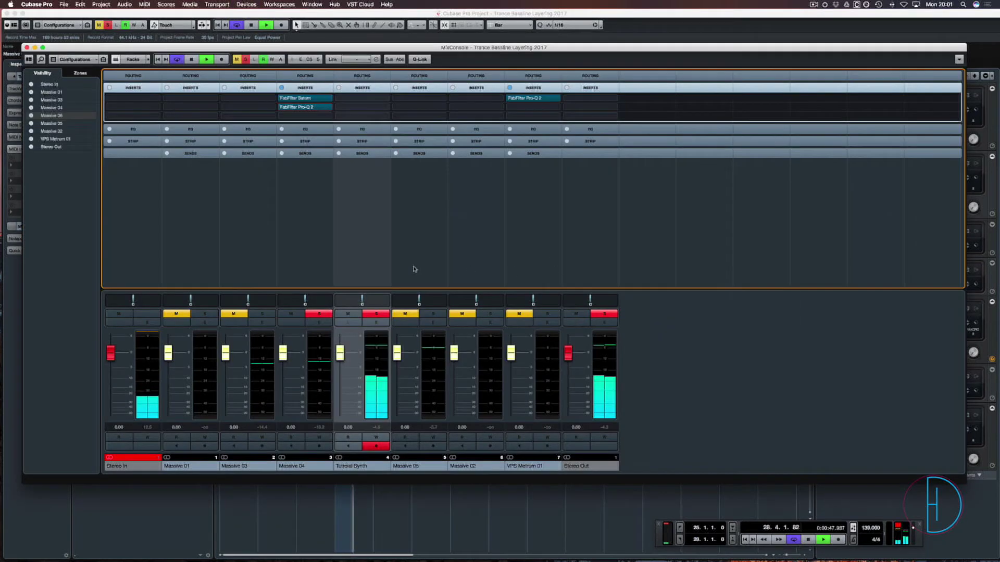
pyautogui.moveTo(302, 101)
pyautogui.moveTo(302, 101); pyautogui.dragTo(354, 101)
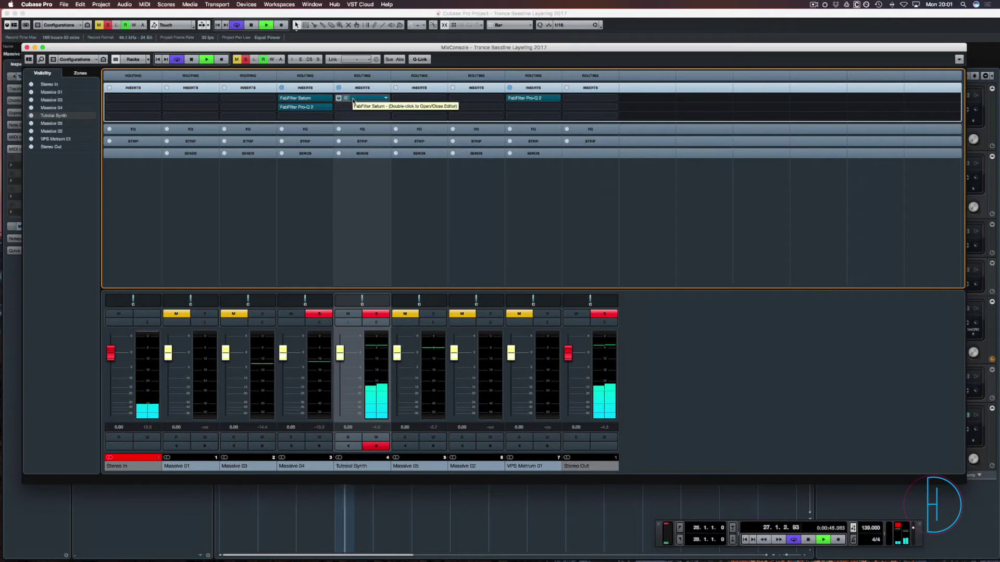
pyautogui.doubleClick(344, 100)
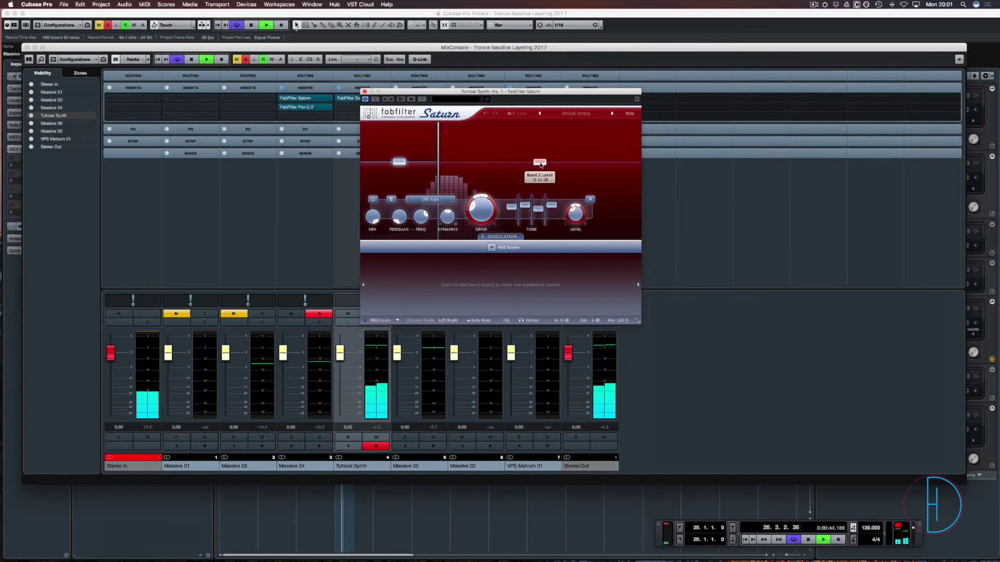
pyautogui.click(540, 162)
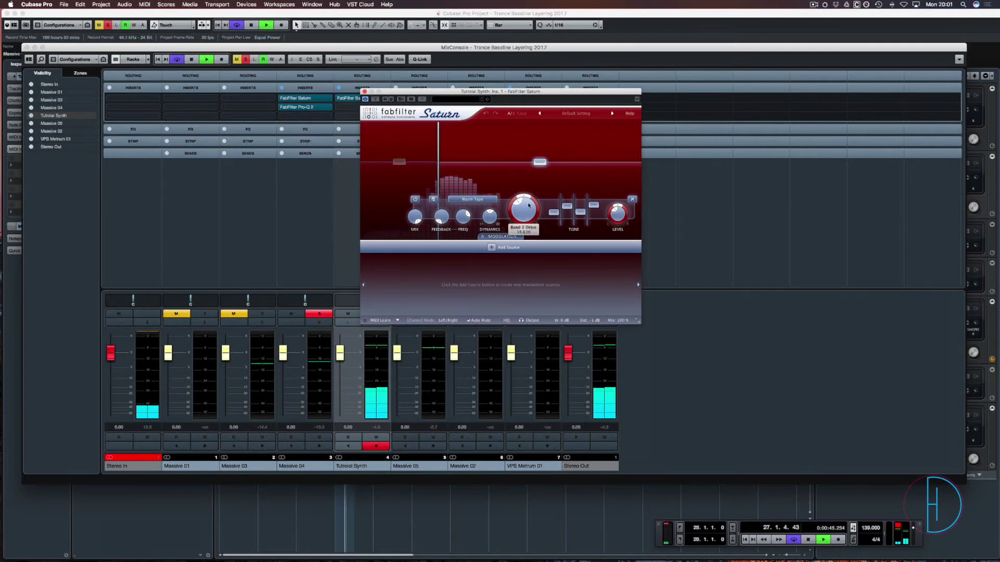
# Step: Raise the levels of Saturn's bands 1 and 2 slightly above their centre line, with band 1 a little higher, and close the plug-in
pyautogui.moveTo(399, 161); pyautogui.dragTo(400, 156)
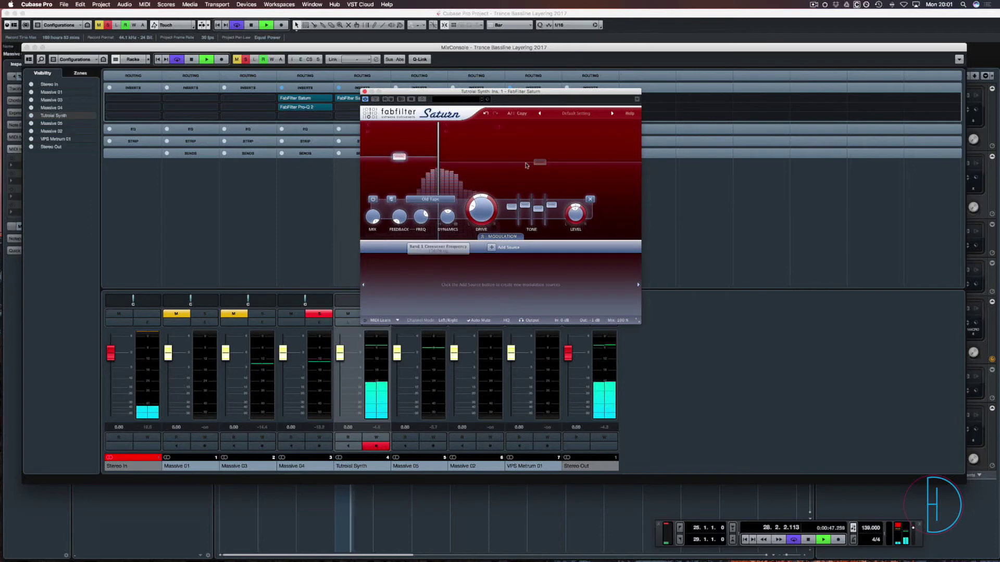
pyautogui.moveTo(539, 162); pyautogui.dragTo(542, 159)
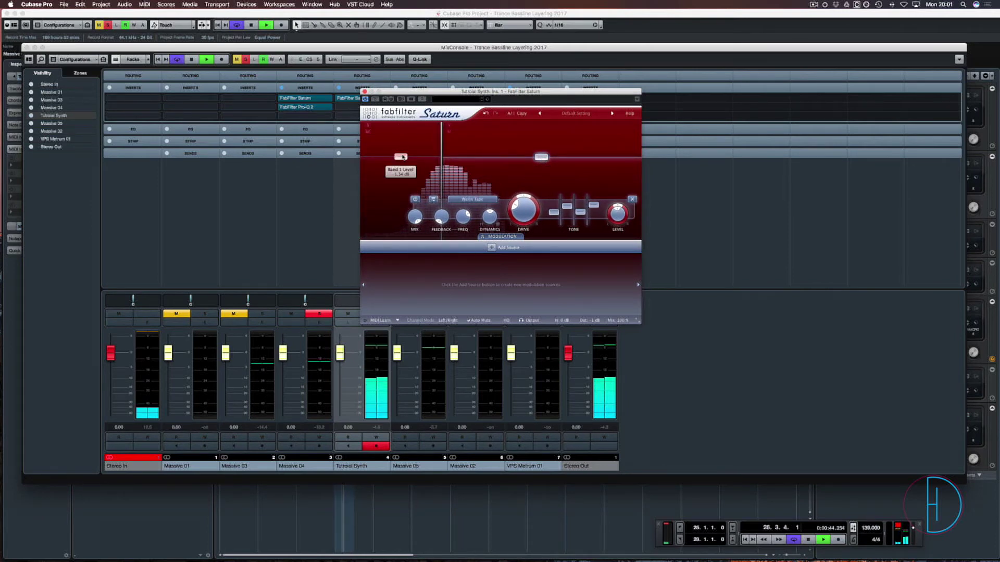
pyautogui.moveTo(400, 156); pyautogui.dragTo(404, 155)
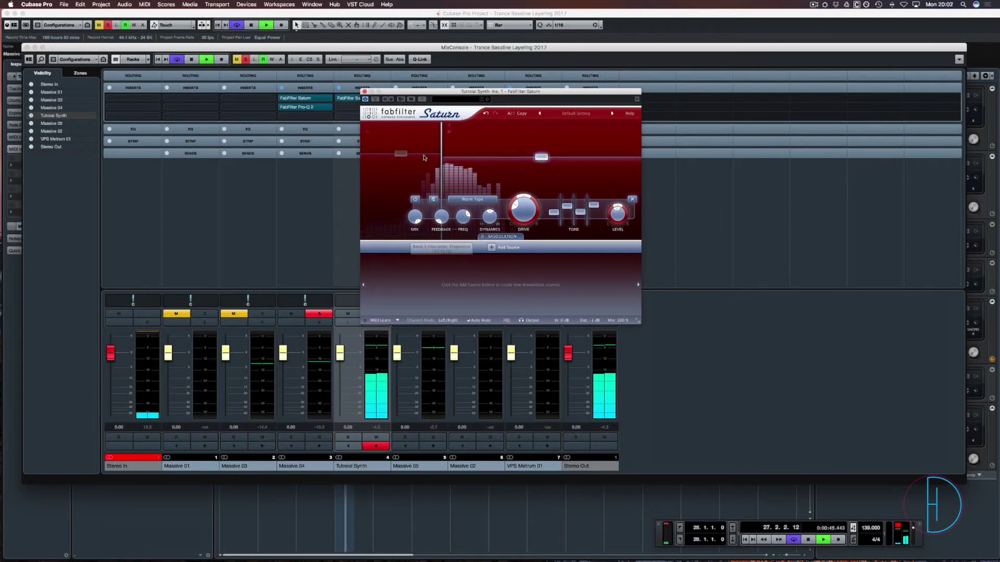
pyautogui.click(364, 91)
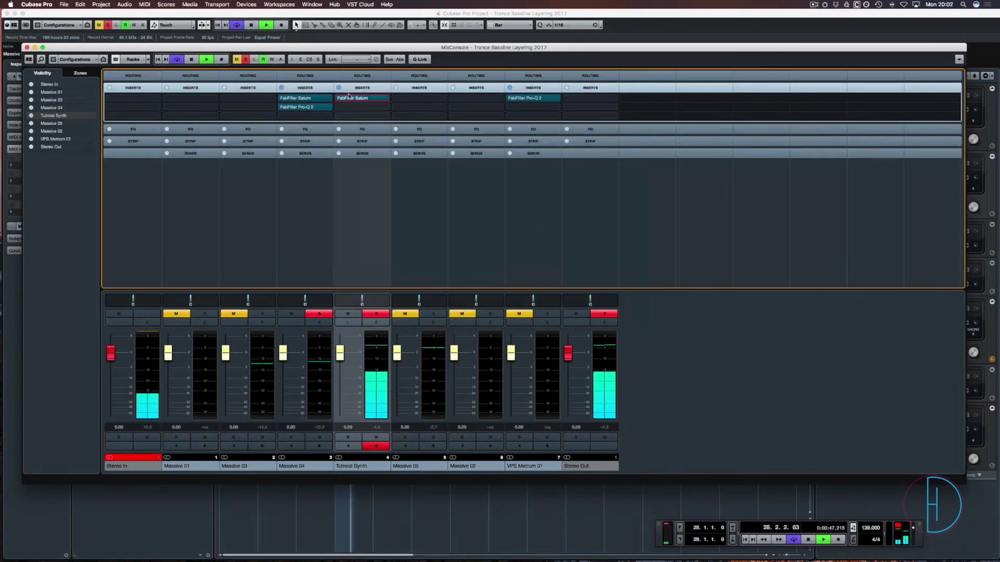
# Step: Copy the FabFilter Pro-Q 2 insert from Massive 04 to the second insert slot of Tutroial Synth and open its editor
pyautogui.moveTo(338, 100); pyautogui.dragTo(338, 100)
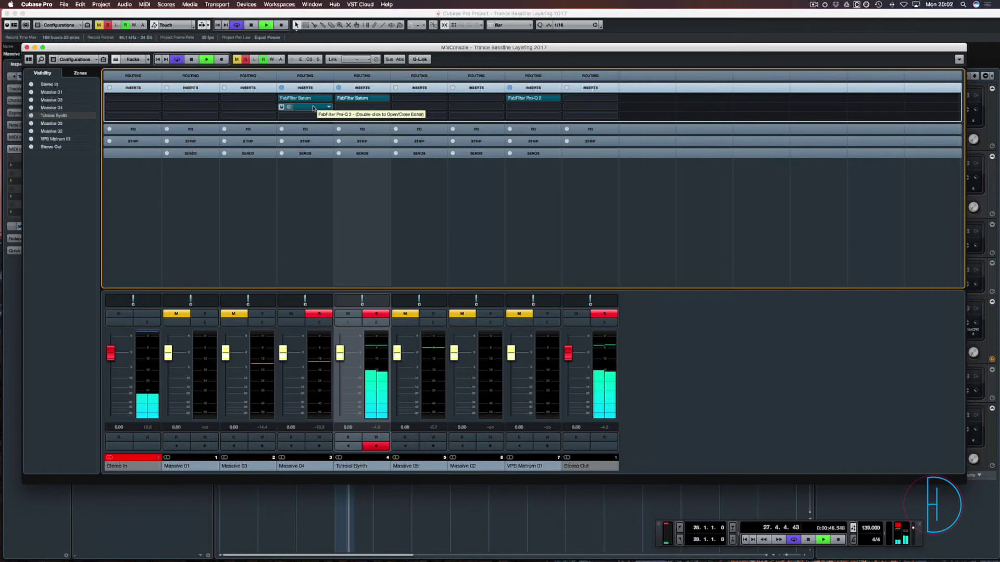
pyautogui.moveTo(313, 107); pyautogui.dragTo(346, 109)
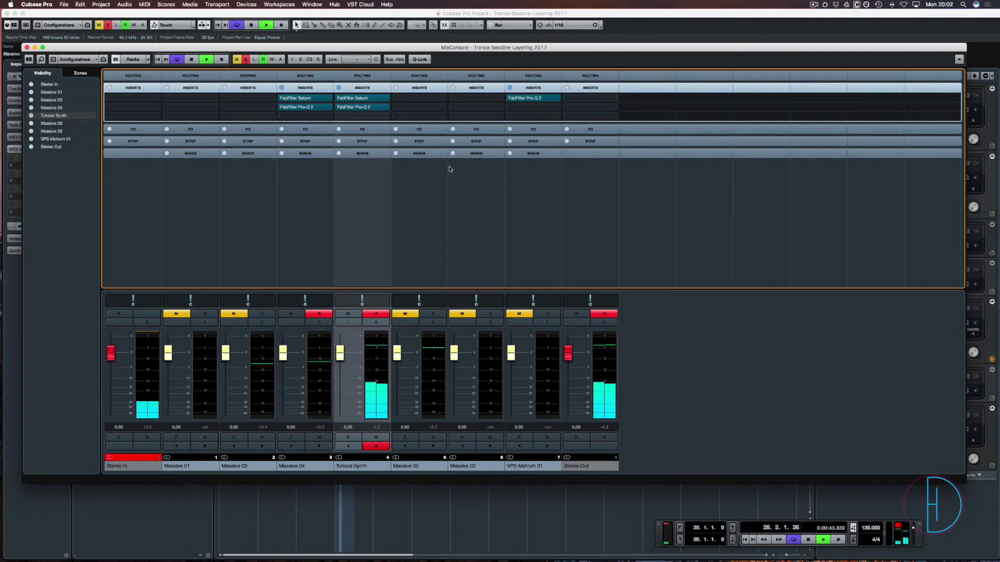
pyautogui.click(347, 109)
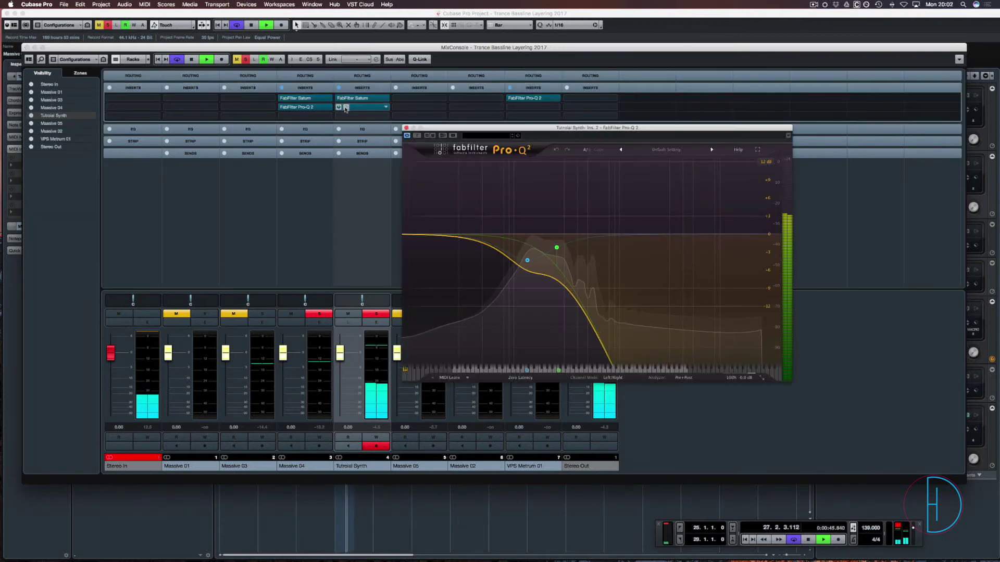
# Step: Shift Pro-Q 2's high cut to a higher frequency, reduce the bell cut near 143 Hz to about -2 dB, and close the editor
pyautogui.scroll(3, 528, 259)
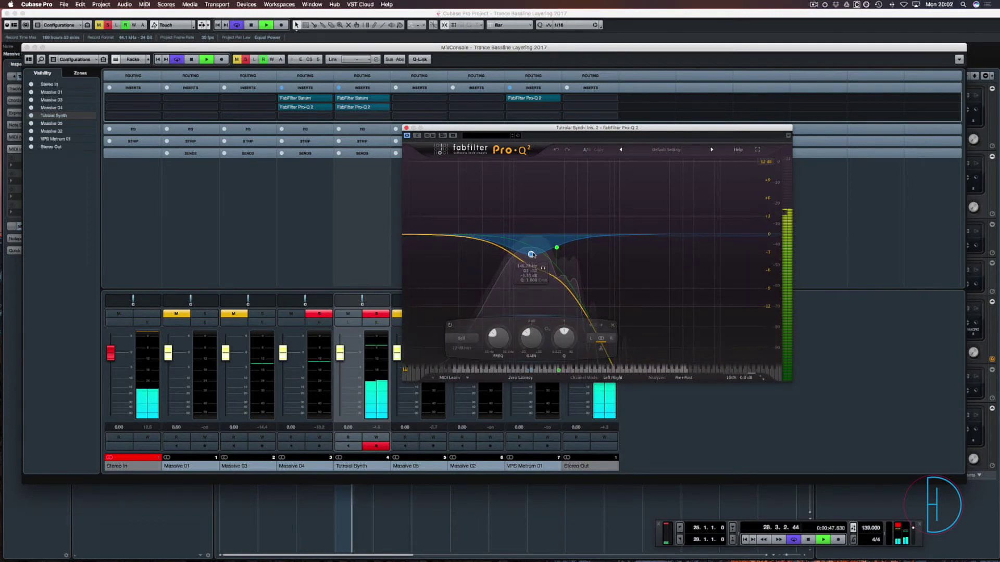
pyautogui.moveTo(556, 248); pyautogui.dragTo(577, 241)
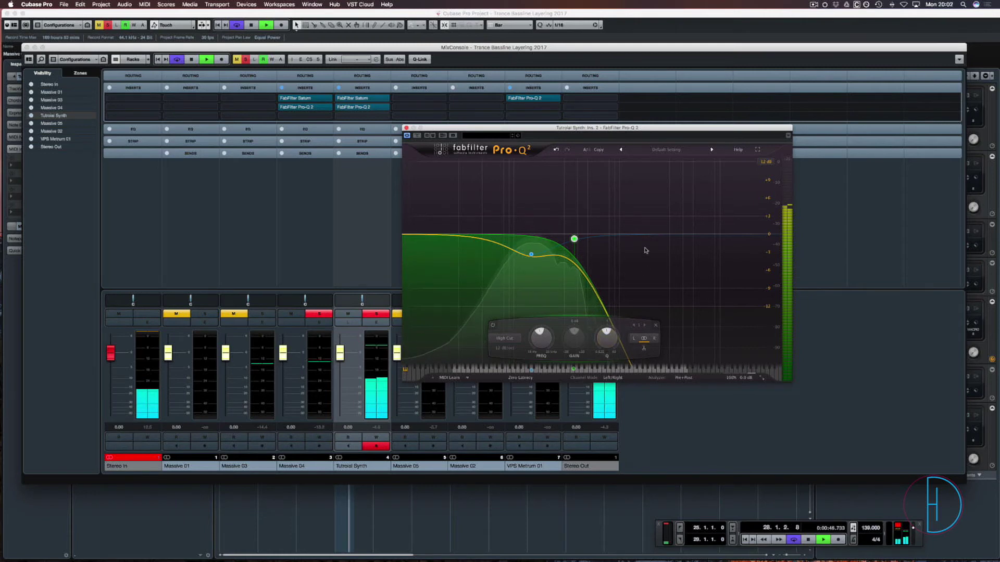
pyautogui.click(636, 280)
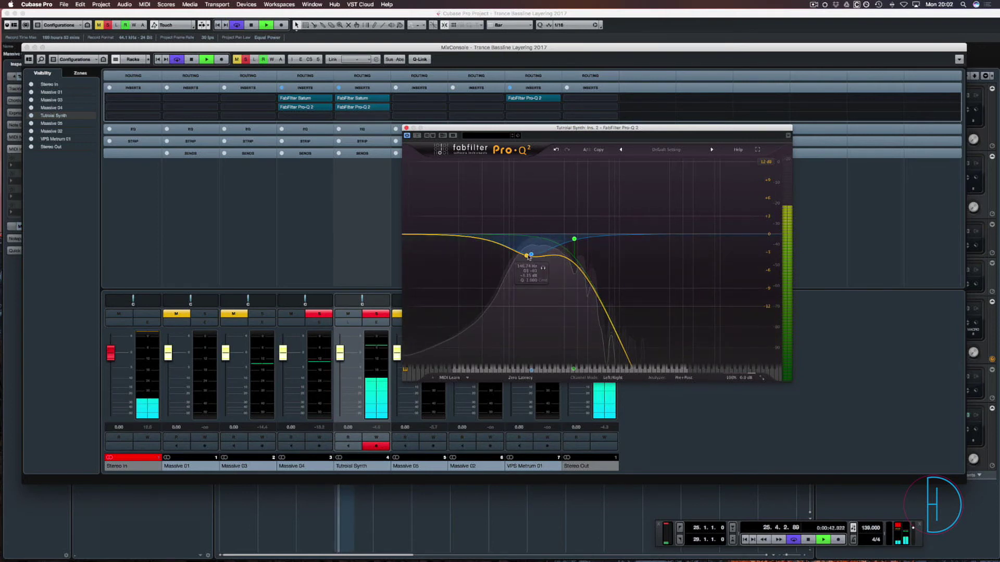
pyautogui.moveTo(533, 255); pyautogui.dragTo(531, 246)
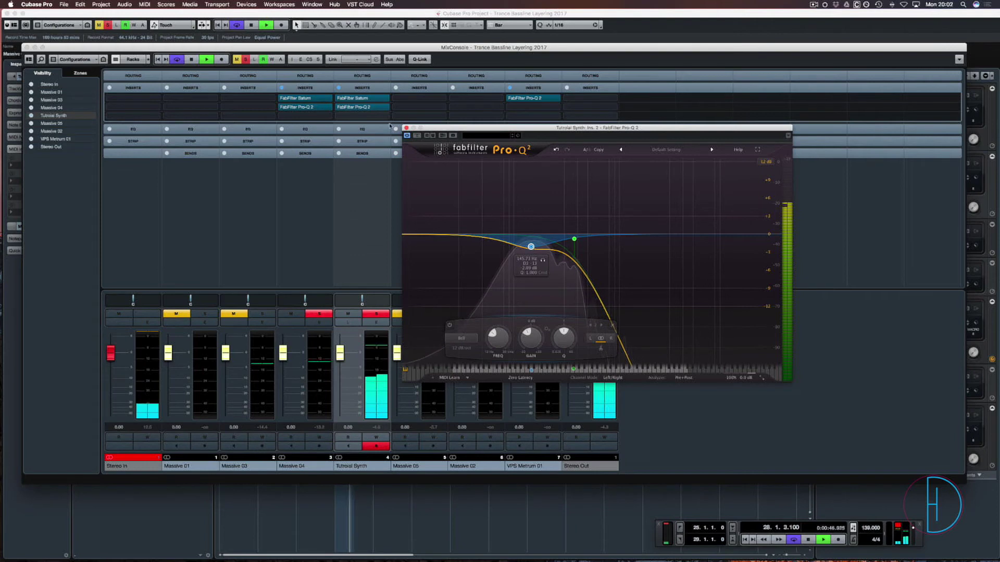
pyautogui.press('super+w')
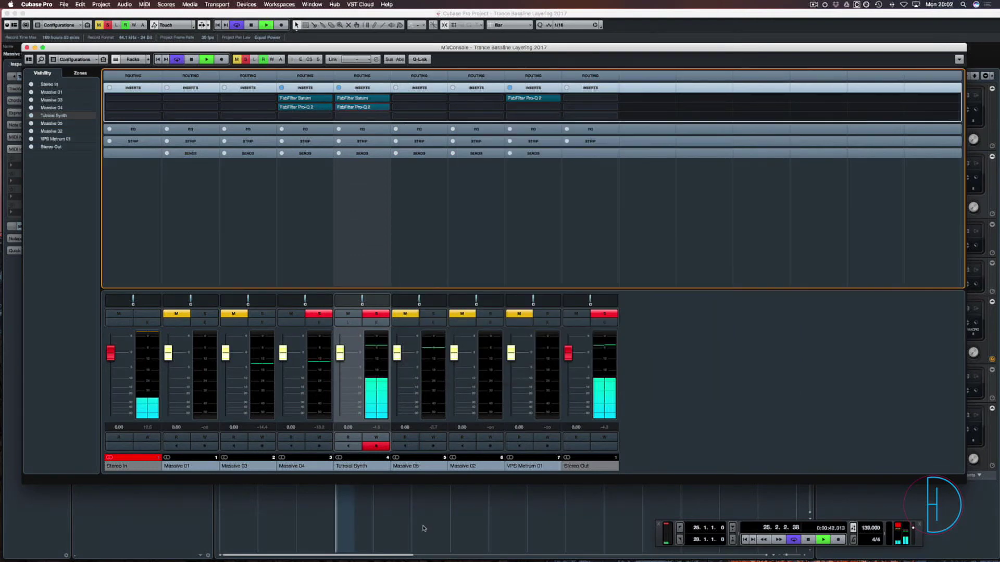
# Step: Close the MixConsole, reopen Massive for the Tutroial Synth track, and display its general oscillator settings with vibrato and oscillator phases
pyautogui.press('super+w')
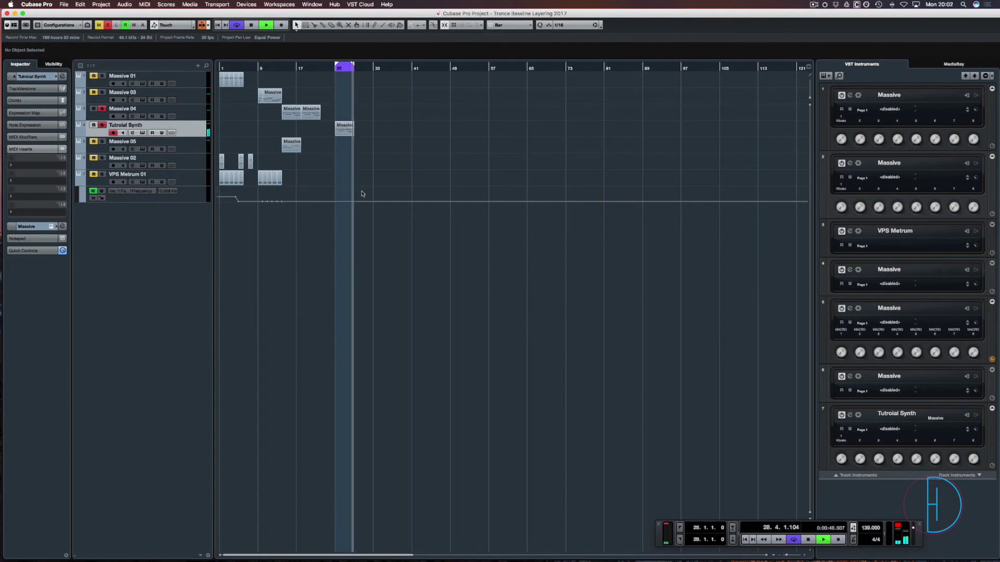
pyautogui.click(63, 226)
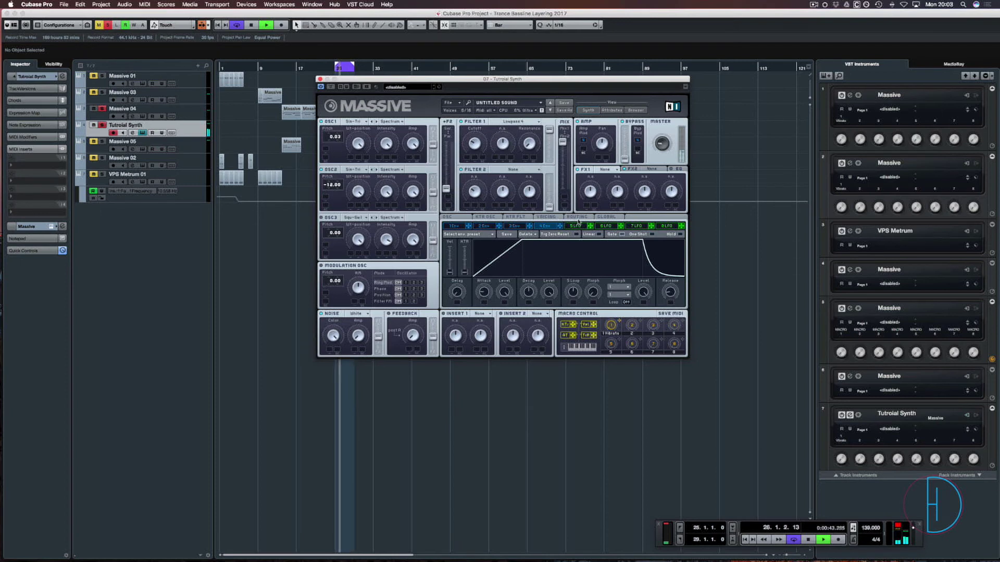
pyautogui.click(445, 217)
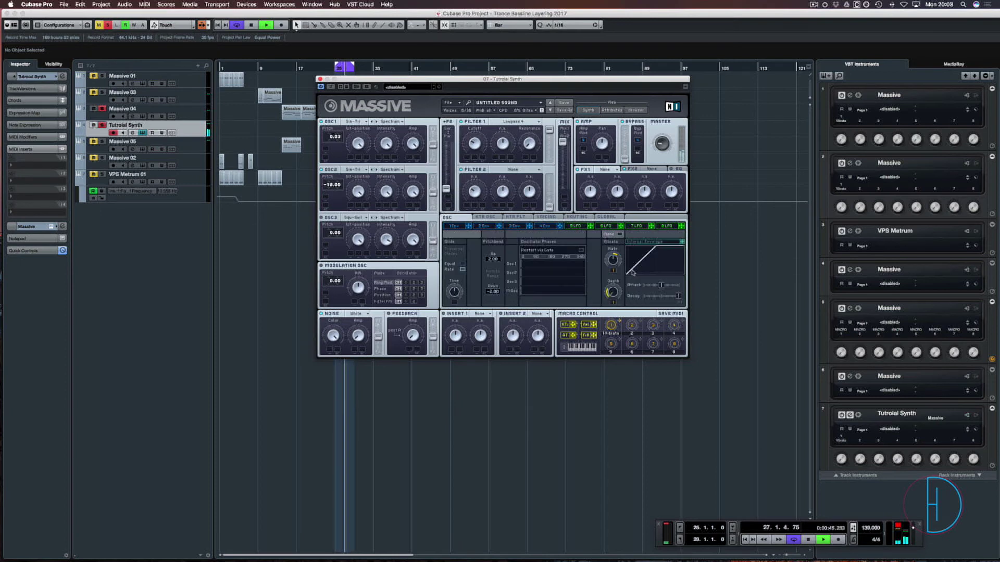